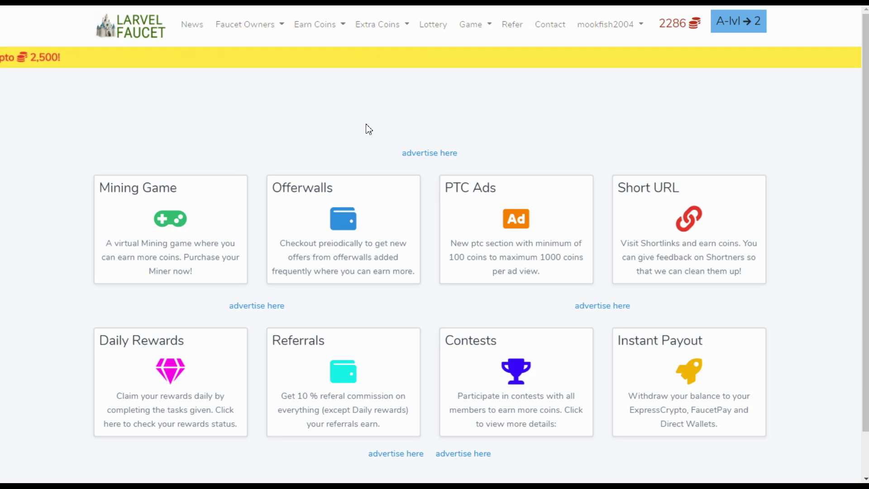
- Open the EngagedHits task from the Larvel Faucet tasks page to view its steps to earn
click(321, 27)
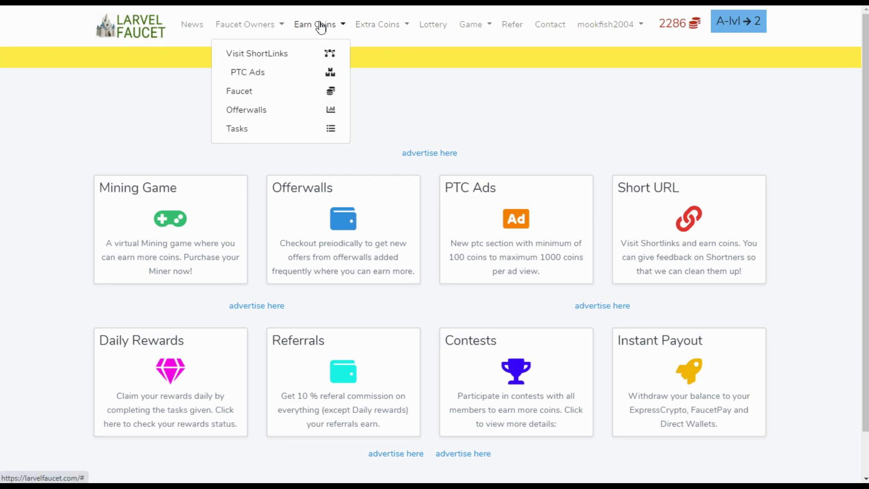
click(240, 130)
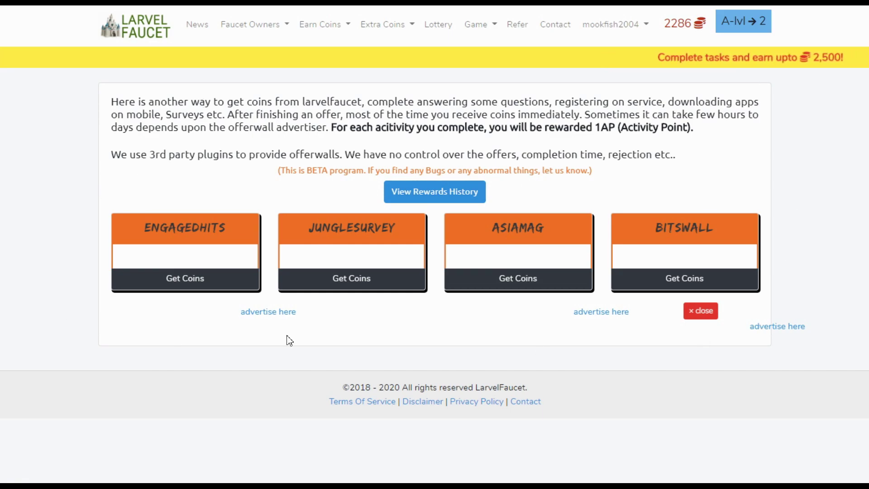
click(184, 280)
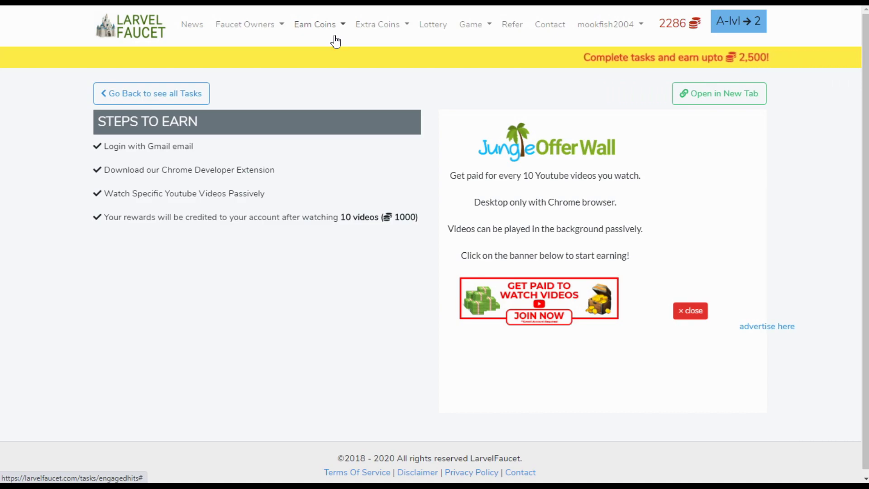
click(316, 26)
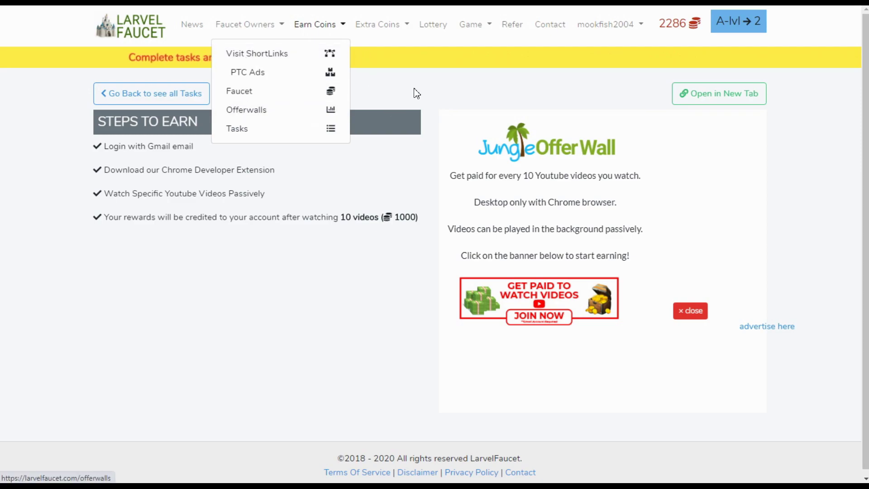
click(521, 108)
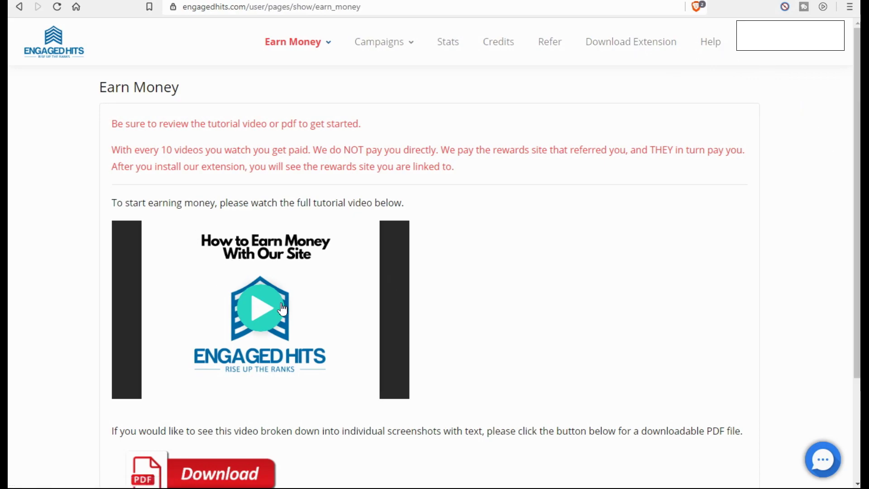
- Open the Engaged Hits extension download page, and view the Downloads folder in File Explorer
click(623, 46)
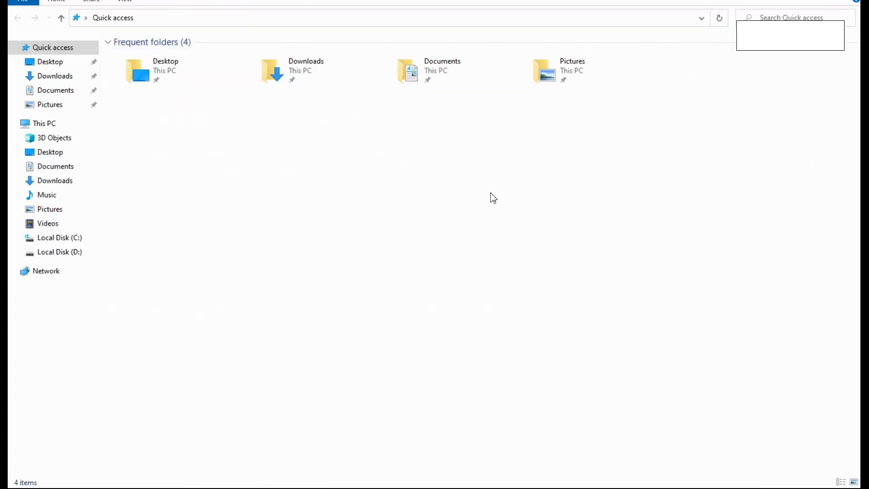
click(55, 78)
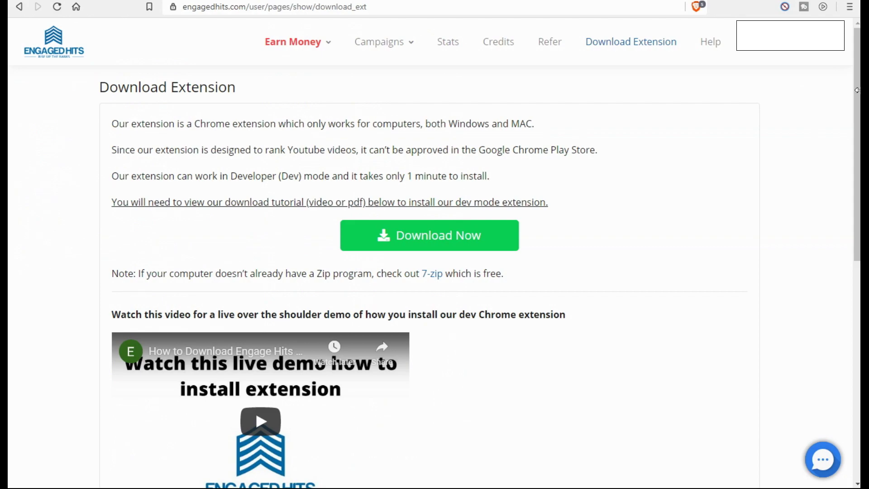
- Open the browser's extension management page and turn on Developer mode
click(851, 7)
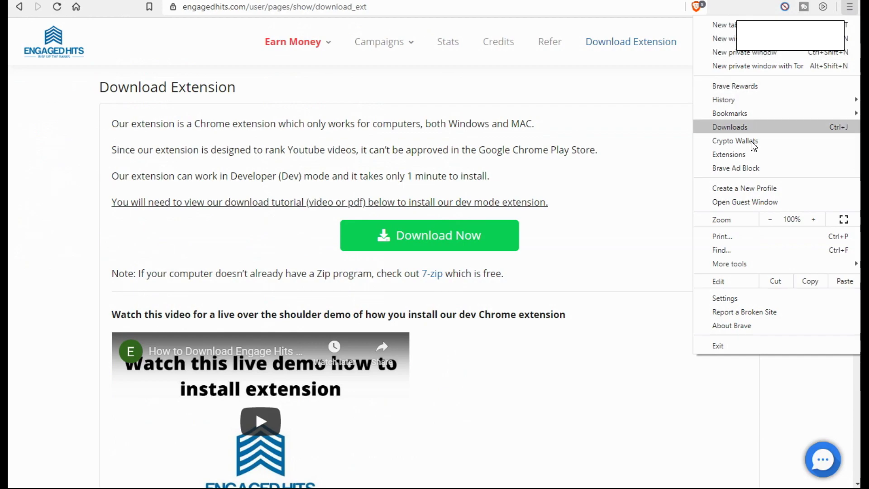
click(728, 155)
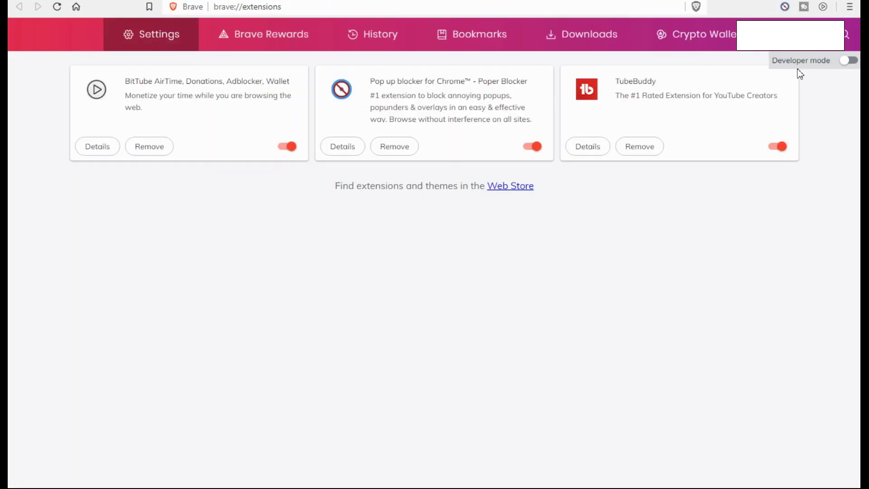
click(849, 61)
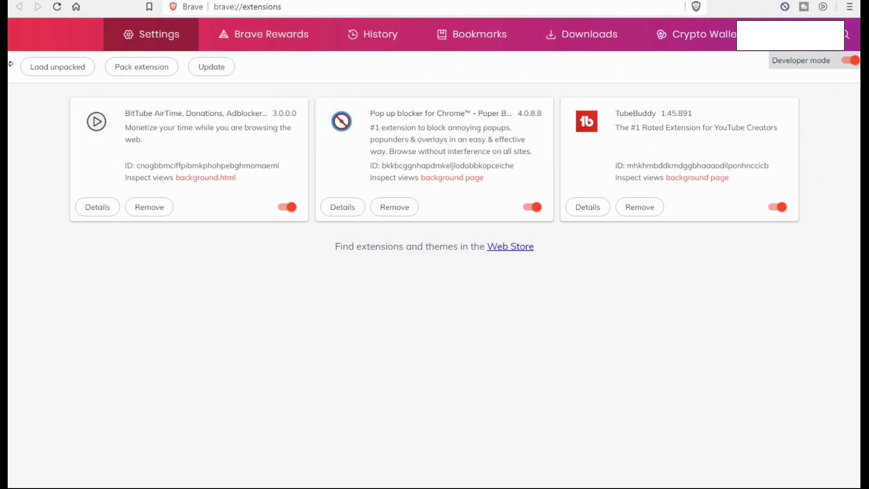
- Load the unpacked extension from the engagedhits_chrome_ext_1.2.0 folder in Downloads
click(66, 68)
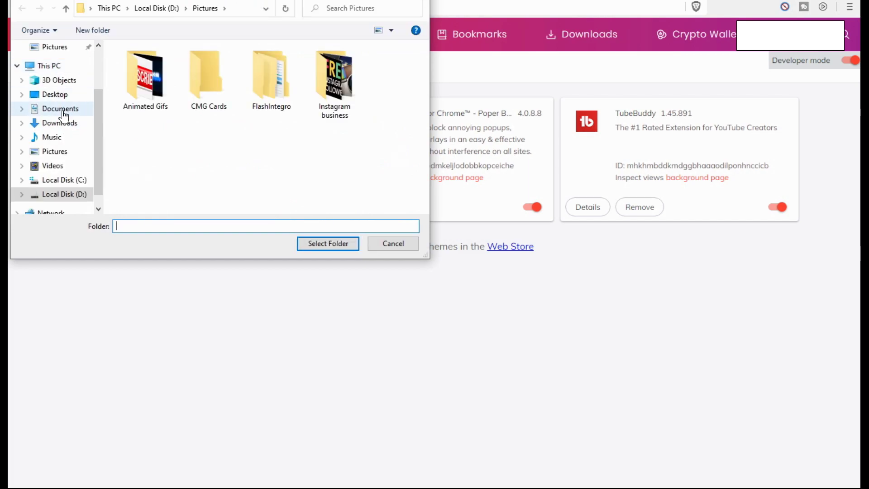
click(54, 123)
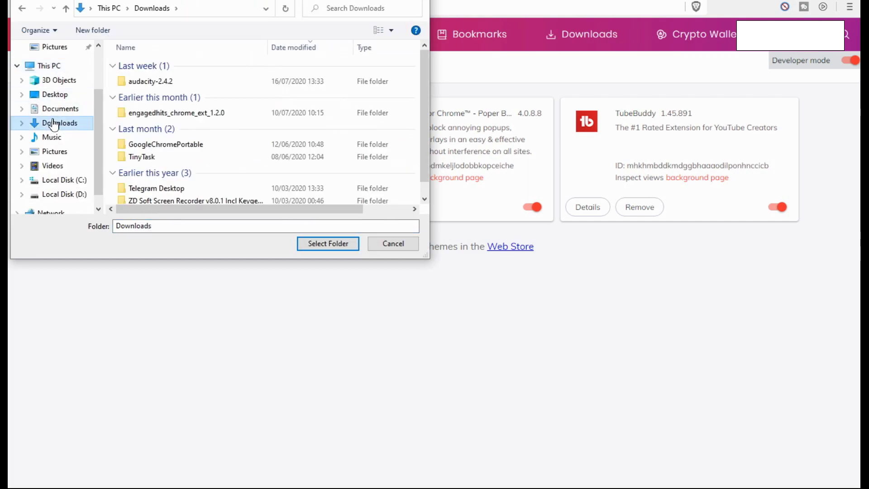
click(182, 114)
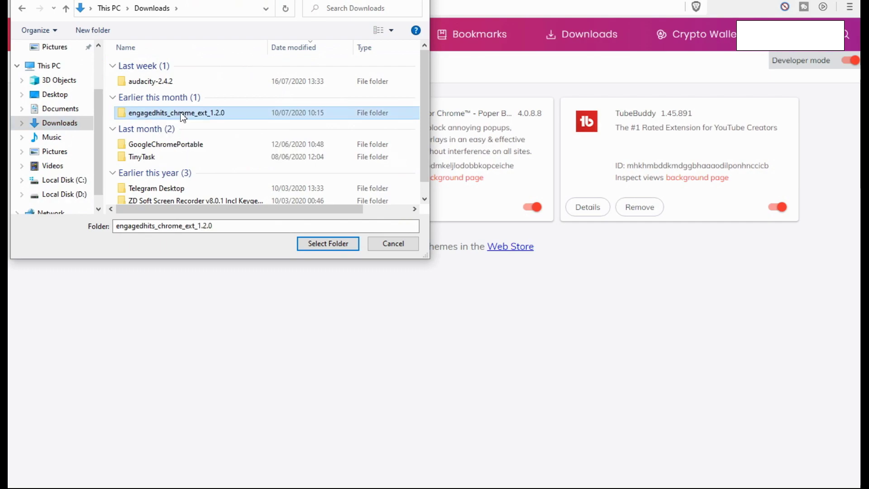
click(331, 246)
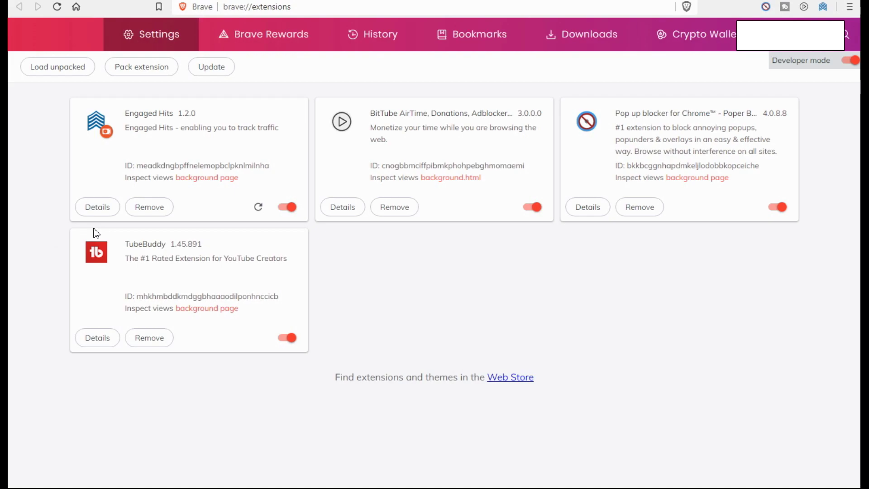
- Turn the Engaged Hits extension off and back on
click(285, 209)
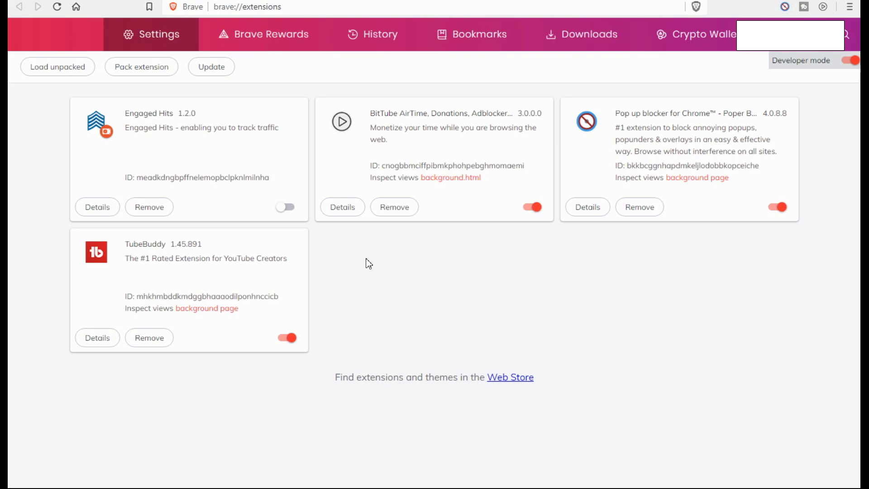
click(288, 207)
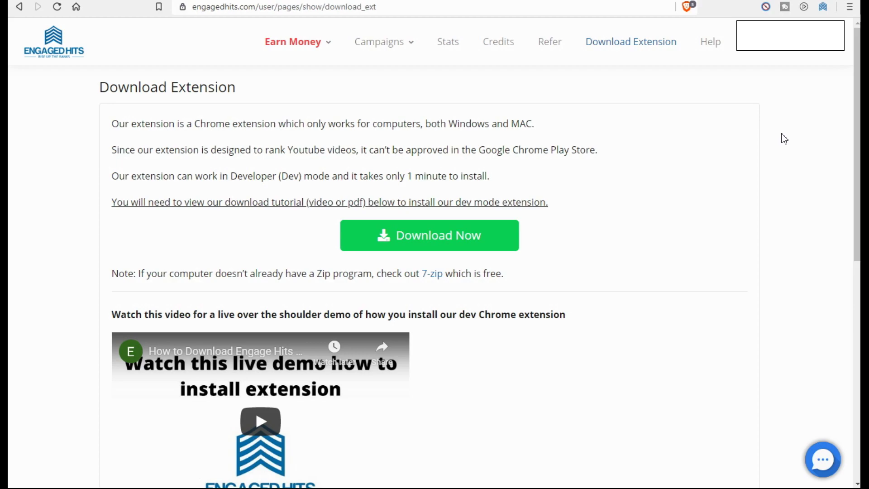
- View the earning options offered by the Engaged Hits extension, and close its popup
click(824, 9)
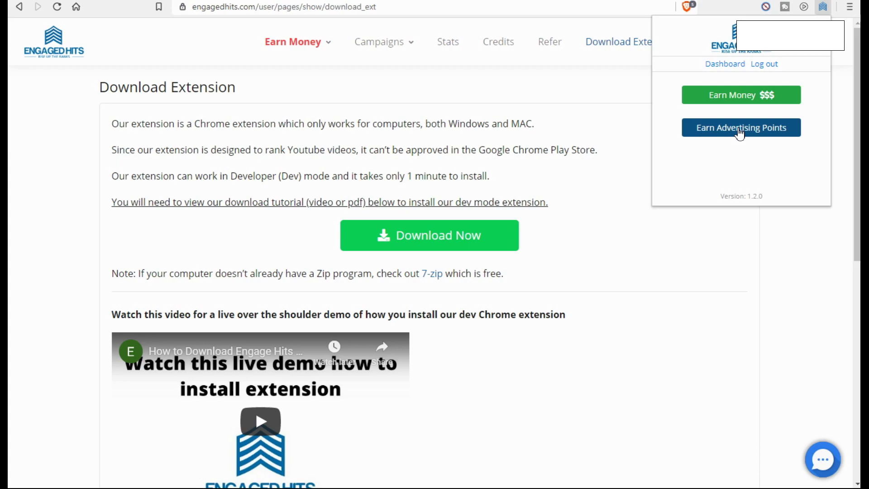
click(606, 140)
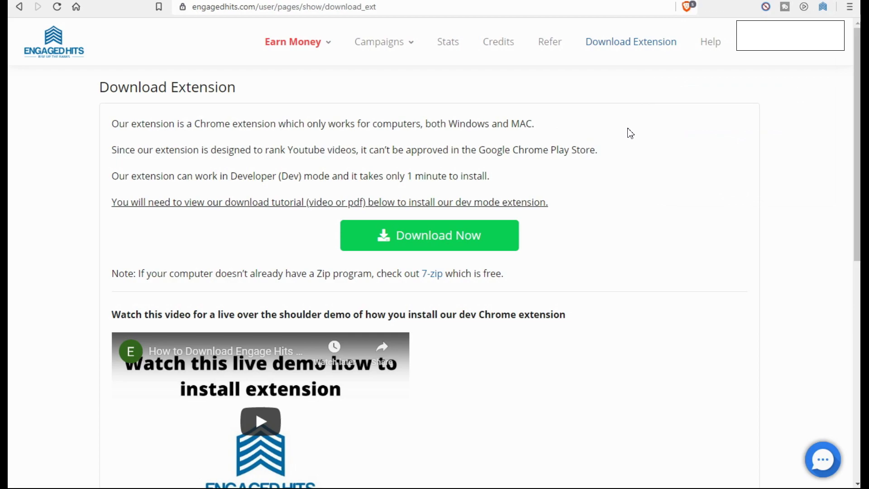
click(380, 42)
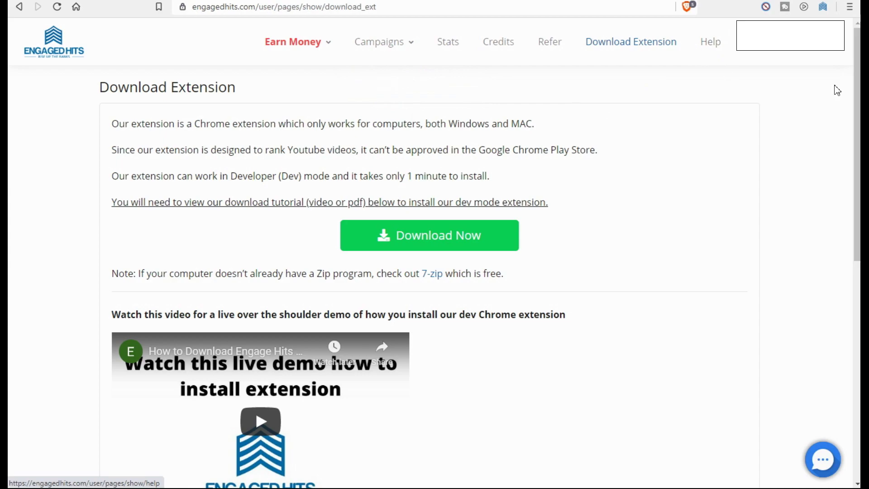
- Start the Earn Money video session from the Engaged Hits extension and mute the YouTube video
click(824, 7)
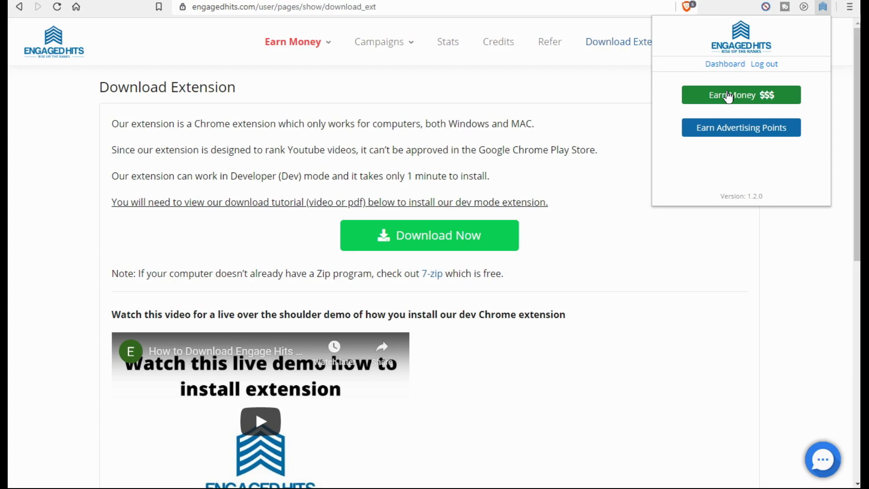
click(729, 96)
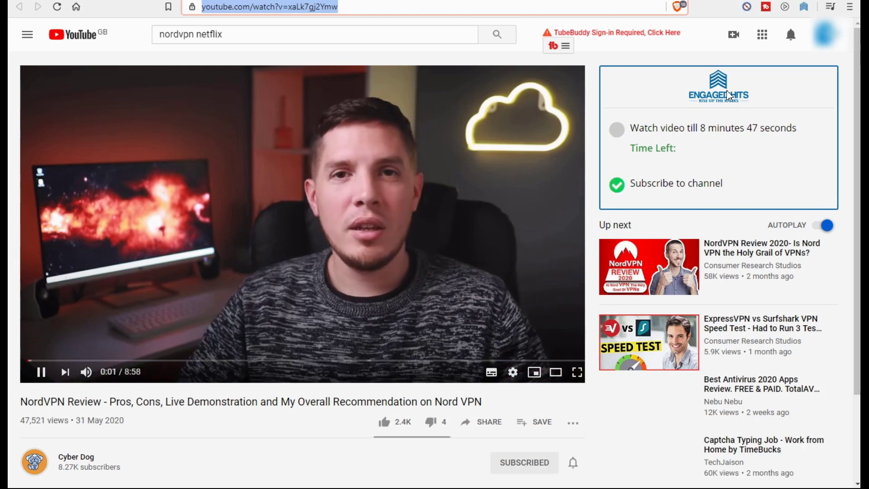
click(86, 372)
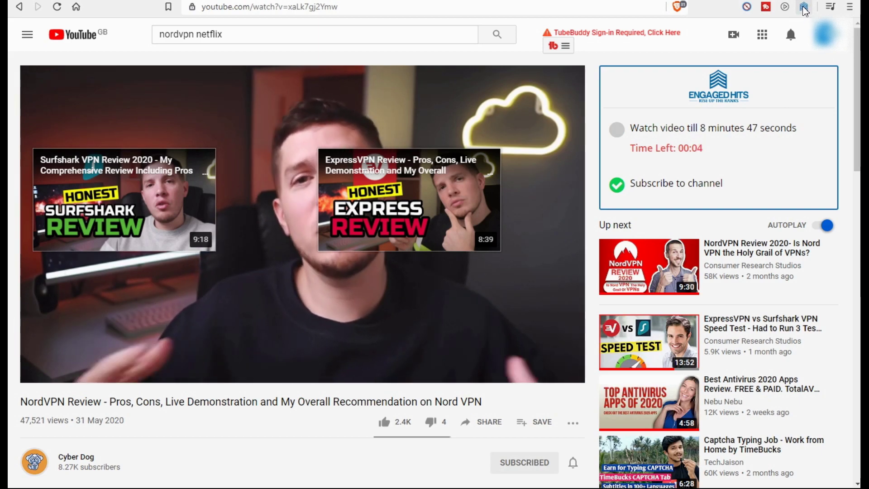
- Check the video watching progress in the Engaged Hits extension, and dismiss the notice shown once the session ends
click(802, 9)
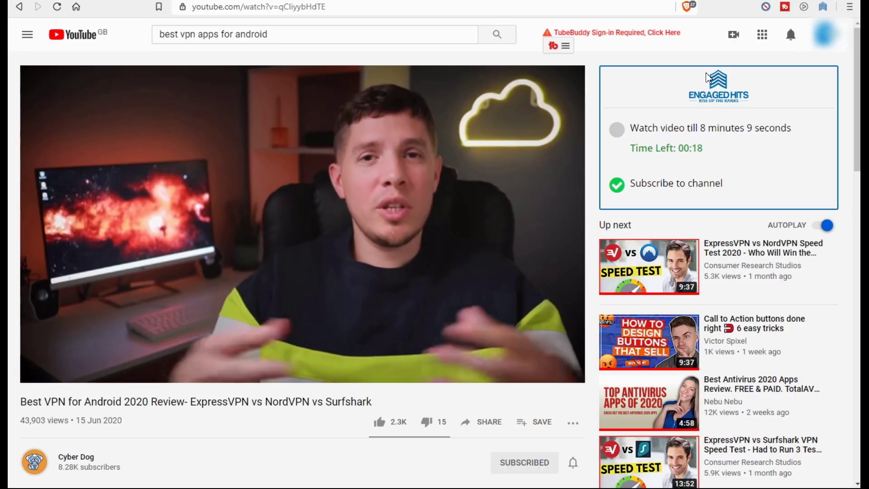
click(824, 9)
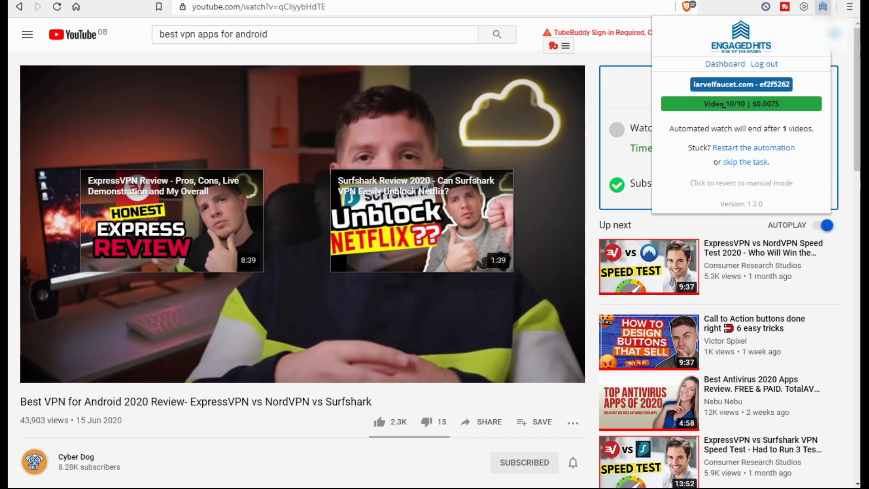
click(638, 62)
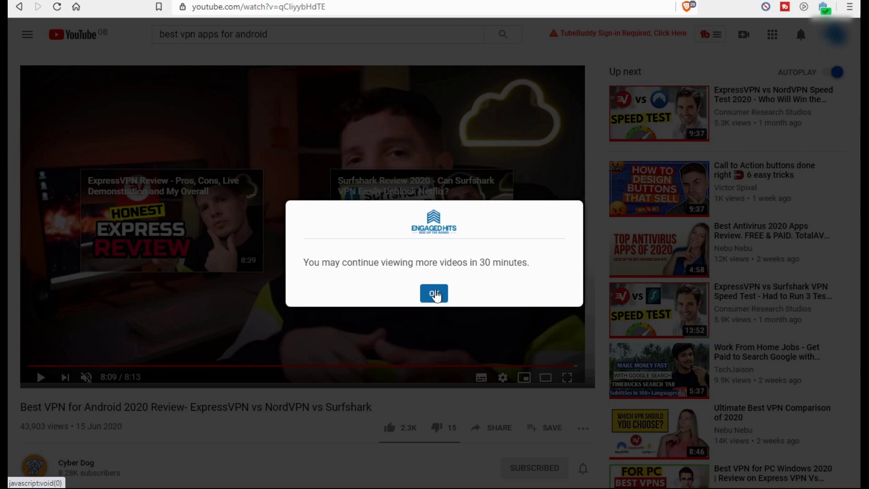
click(434, 296)
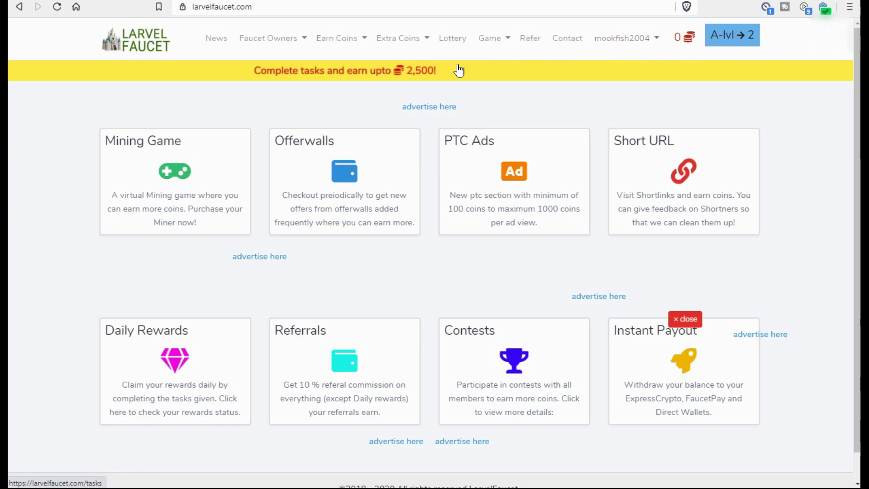
- Reload the Larvel Faucet home page and review the Tasks entries in the account's activity history
click(146, 41)
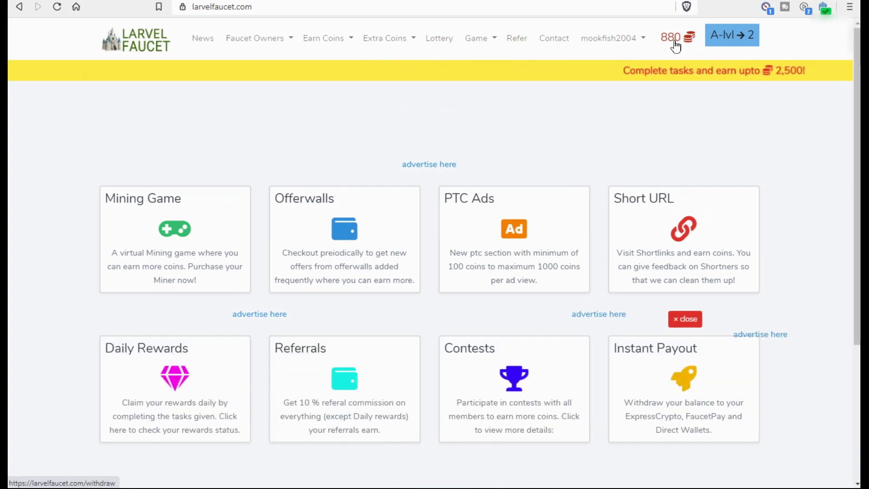
click(592, 40)
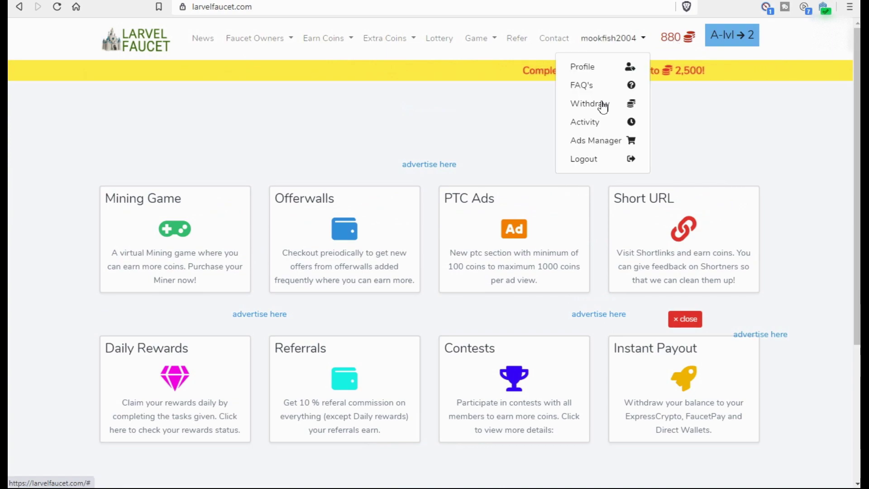
click(604, 123)
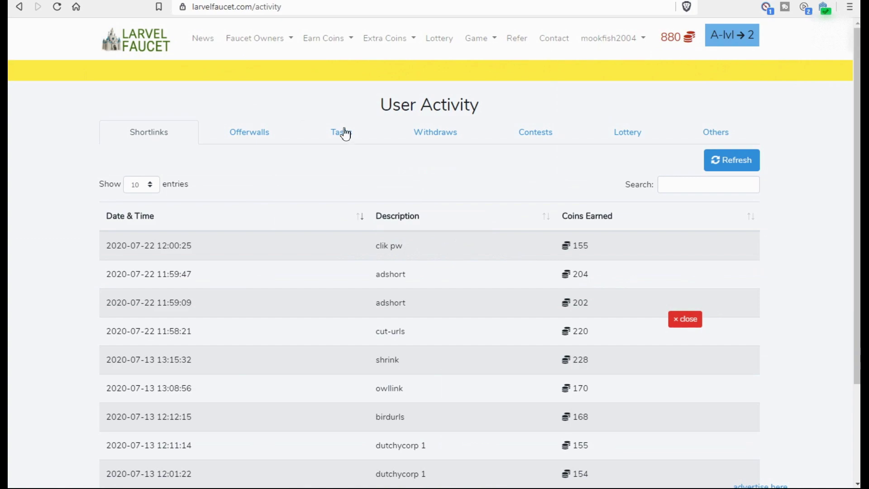
click(339, 135)
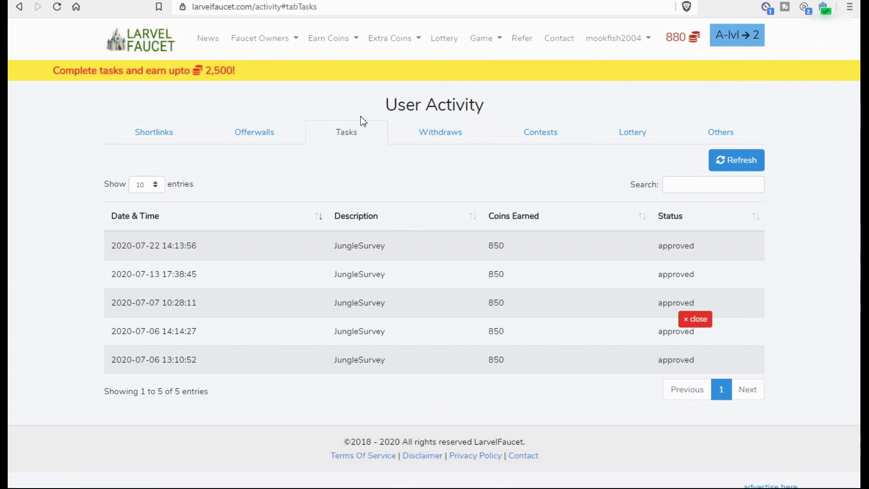
click(162, 56)
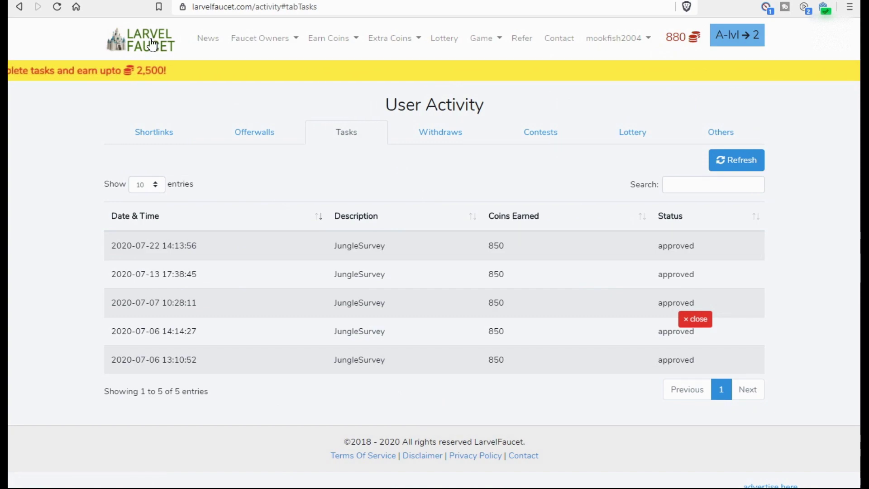